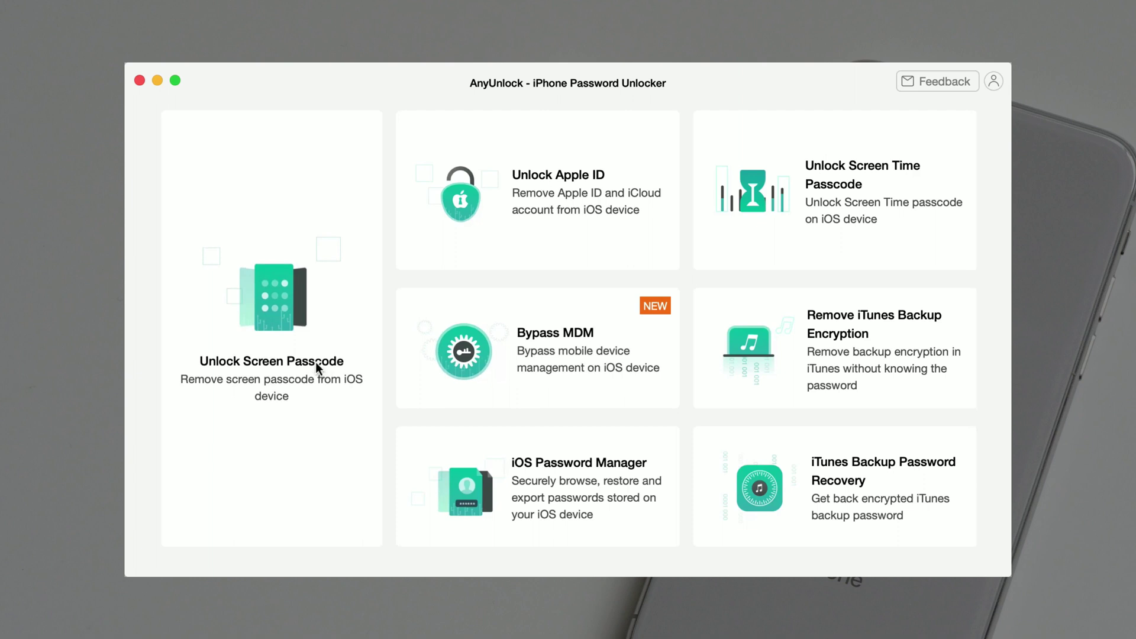
Start Unlock Screen Passcode and download the iOS 15.6 firmware for the iPhone XS.
click(315, 362)
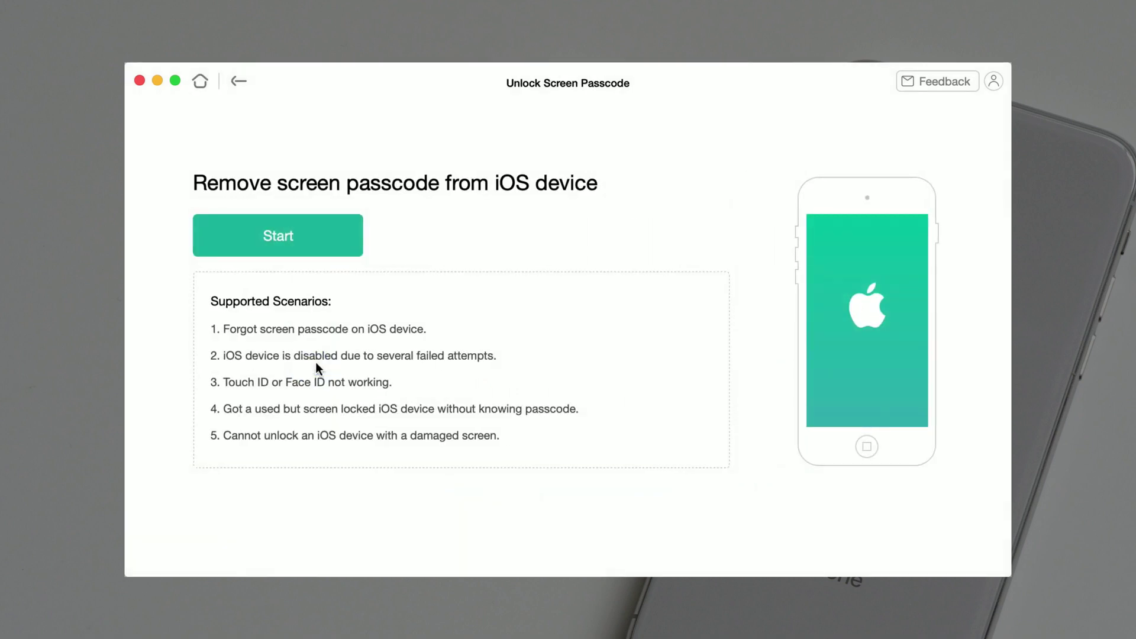
click(353, 251)
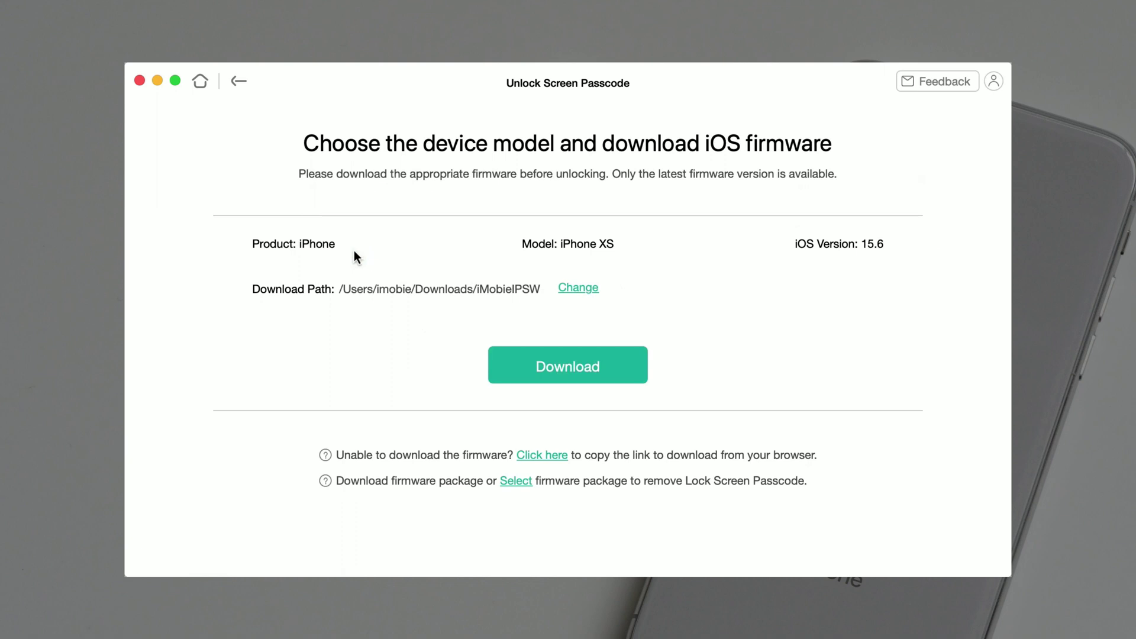
click(541, 365)
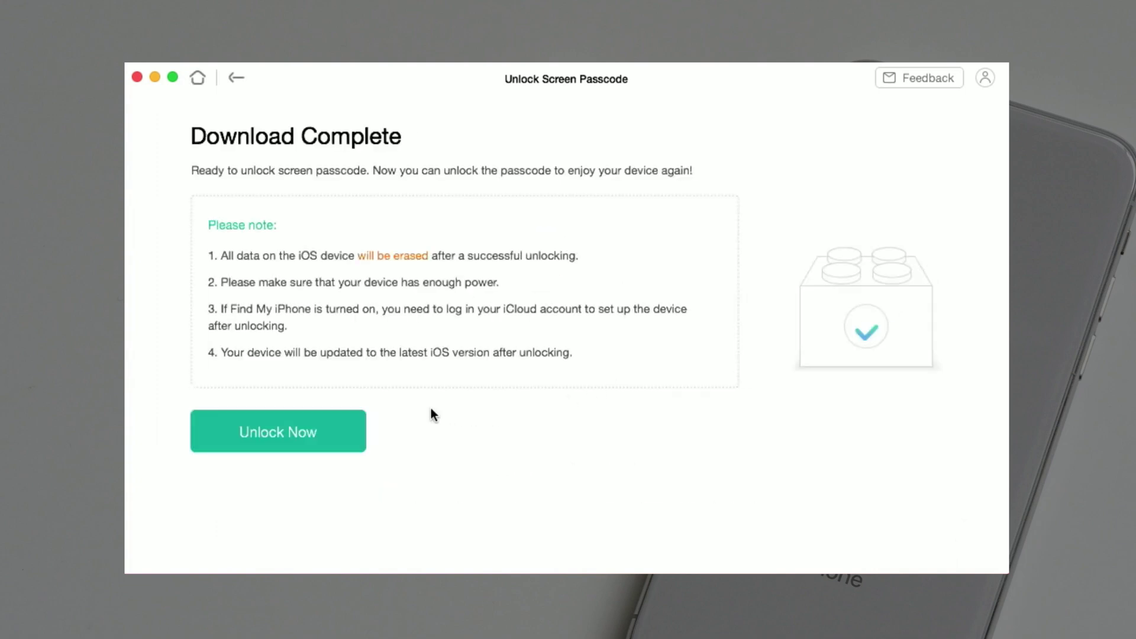
Run Unlock Now to remove the screen passcode and restore the iPhone.
click(311, 433)
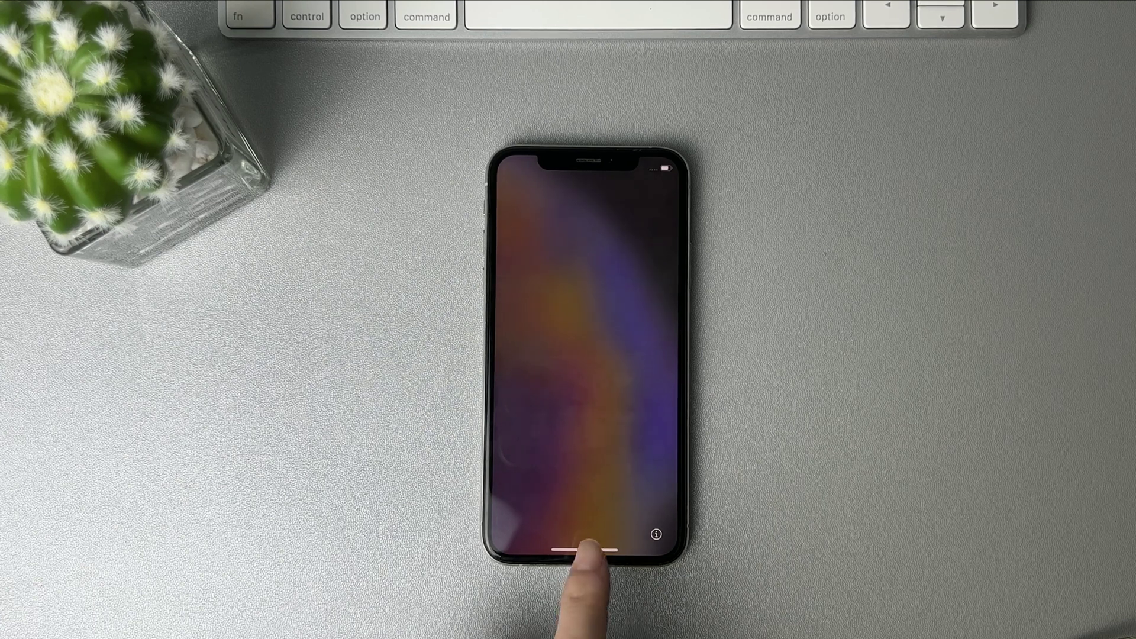
Swipe up on Hello, pass the apps and data step, and skip Apple ID sign-in.
drag(583, 555, 558, 381)
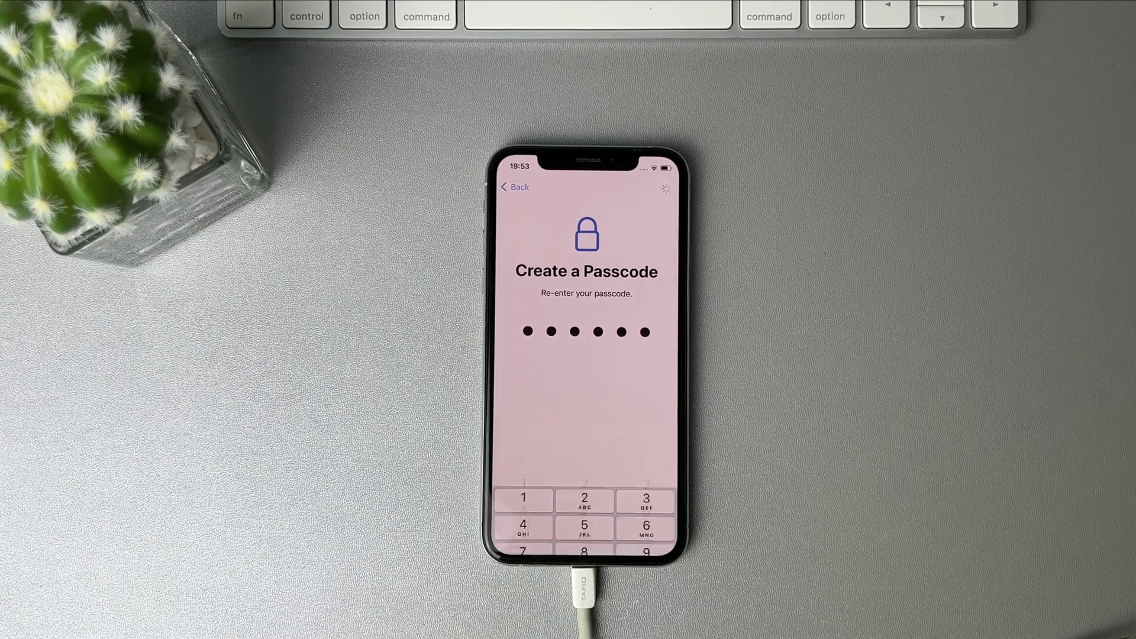
click(537, 441)
click(545, 322)
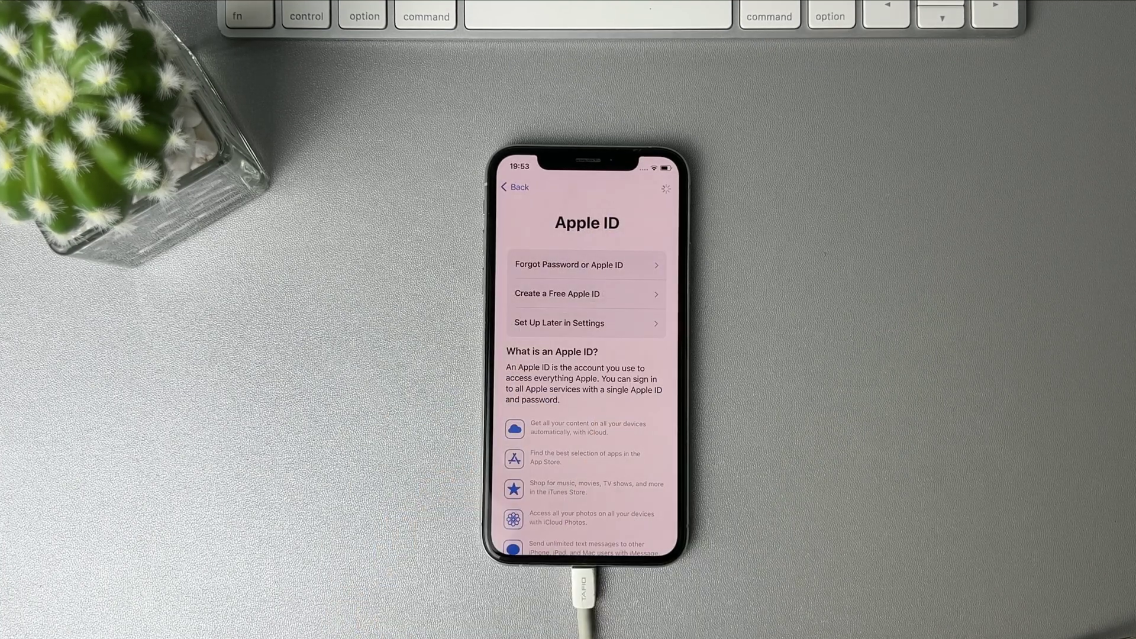